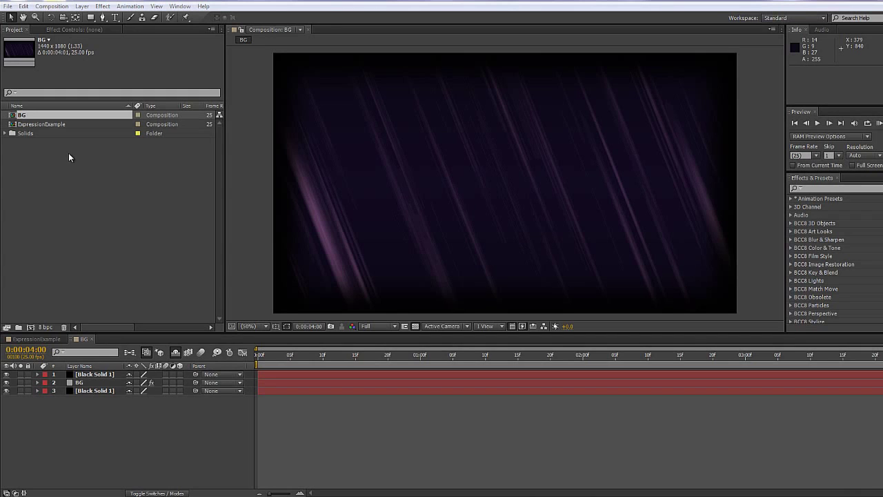
- Look through the Composition menu without choosing anything, then play and stop a preview of the BG streaks
left_click(52, 7)
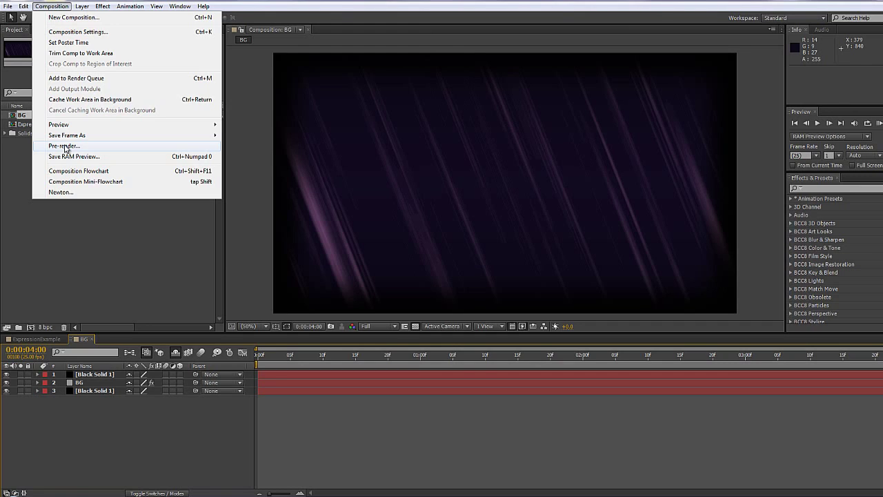
left_click(164, 260)
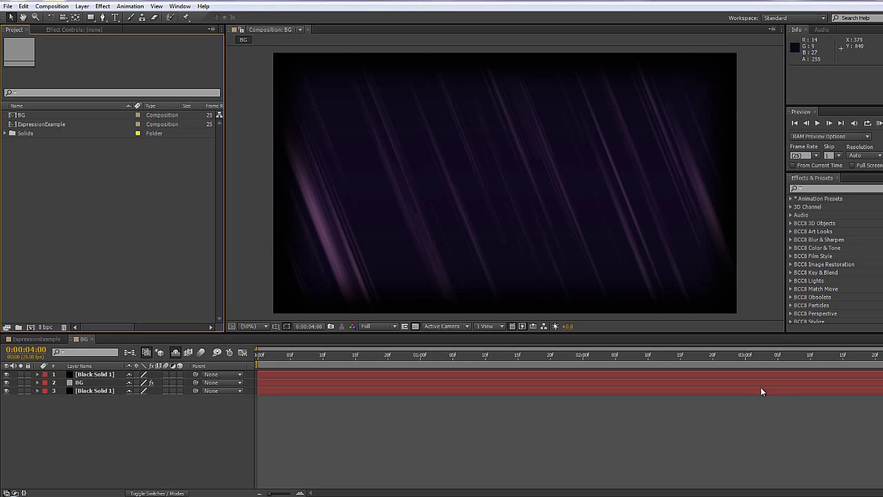
key("space")
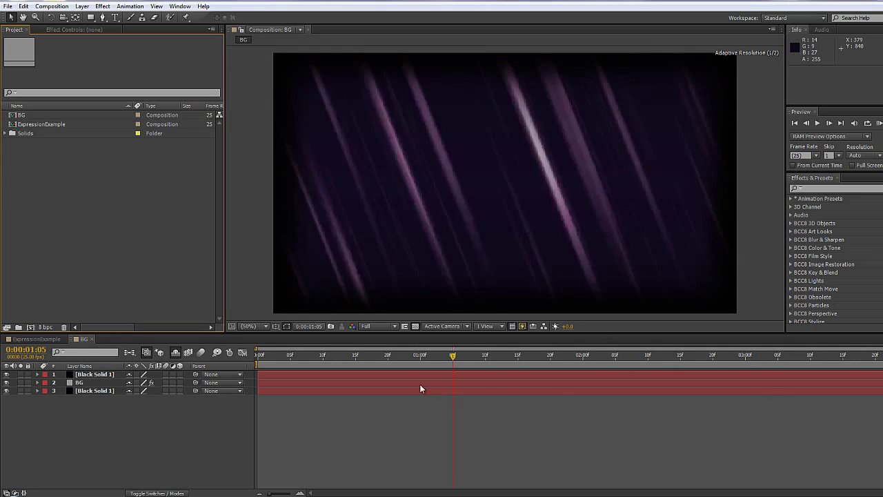
key("space")
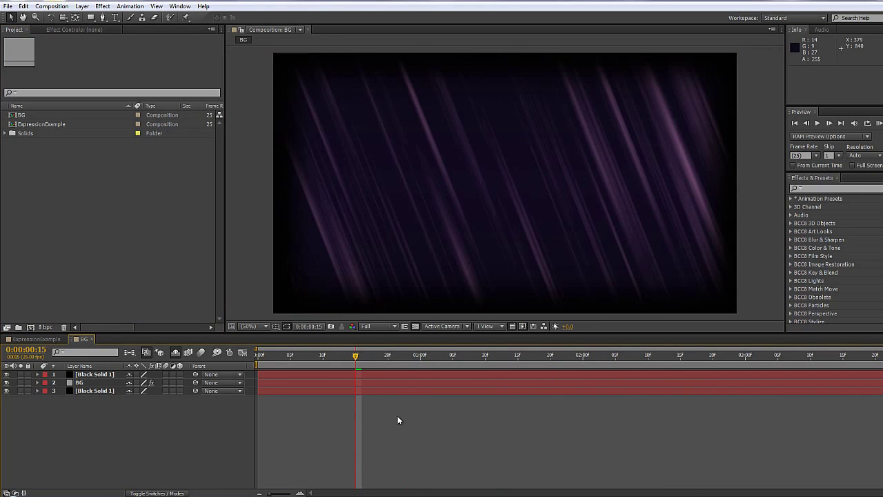
- In ExpressionExample, turn off the Shy switch to reveal the letter layers and play their animation
left_click(49, 339)
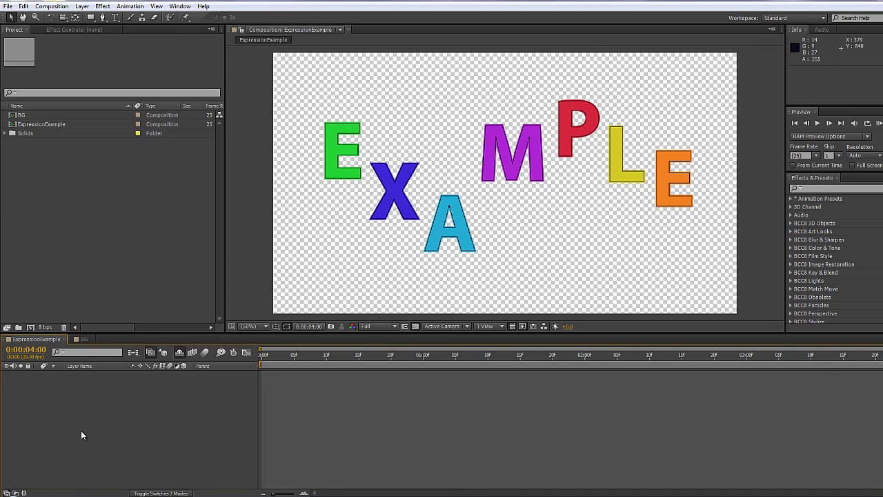
left_click(179, 352)
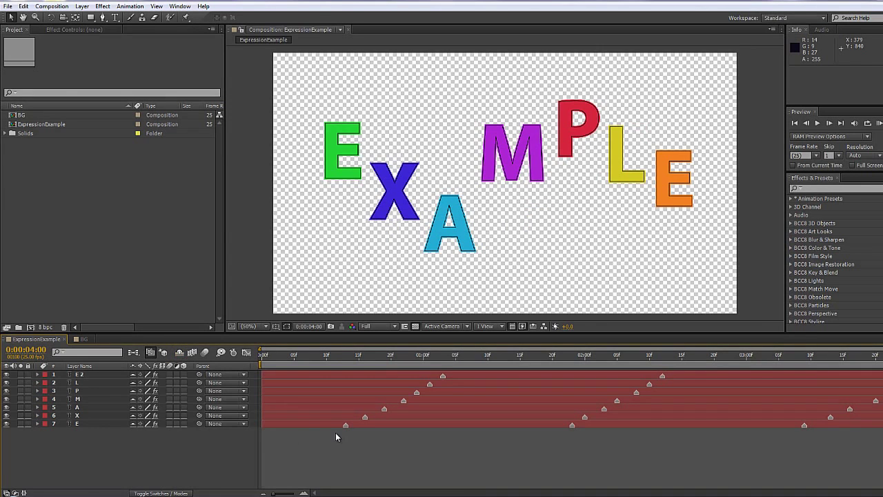
left_click(653, 401)
key("F2")
key("space")
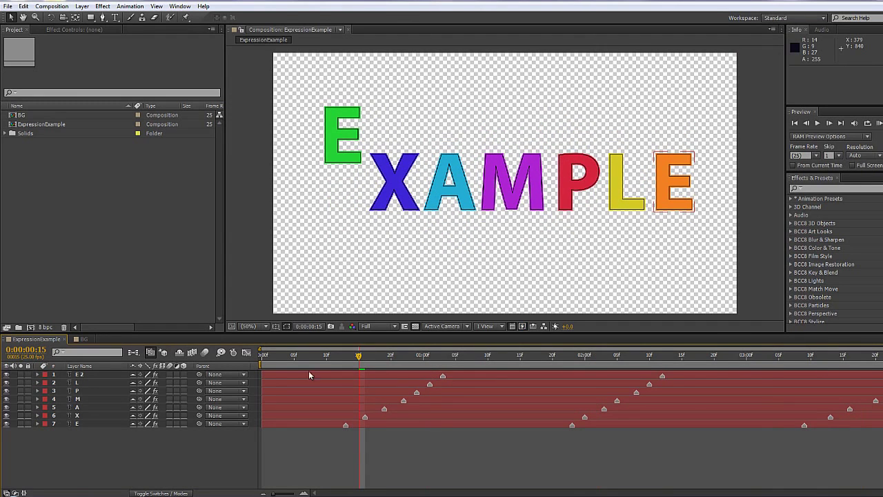
- Compare BG with ExpressionExample, checking the orange E and purple M letter layers, then return to BG
left_click(82, 338)
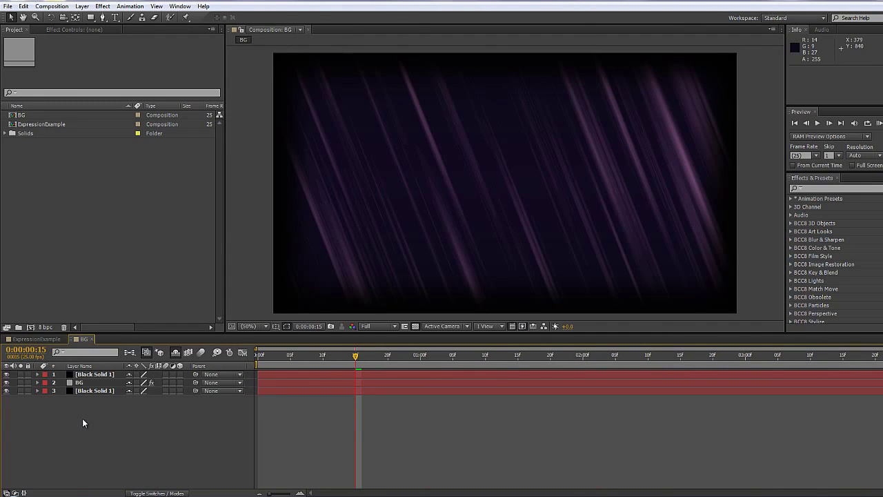
left_click(36, 338)
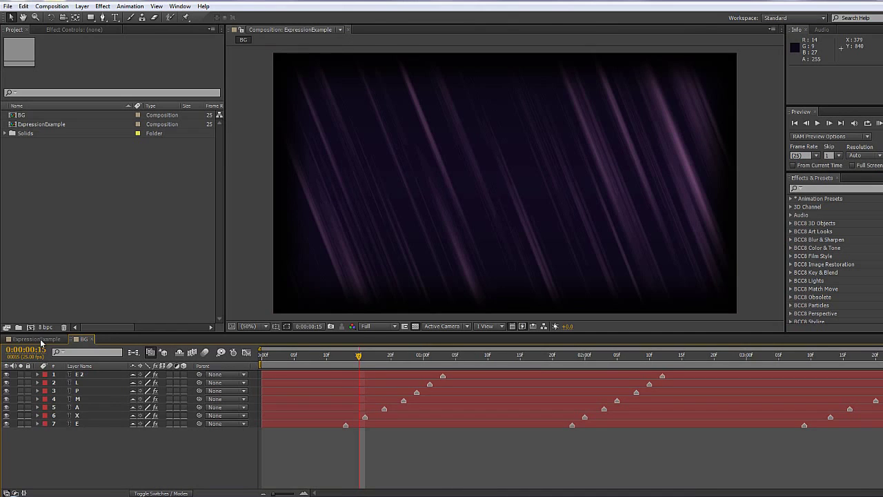
left_click(81, 374)
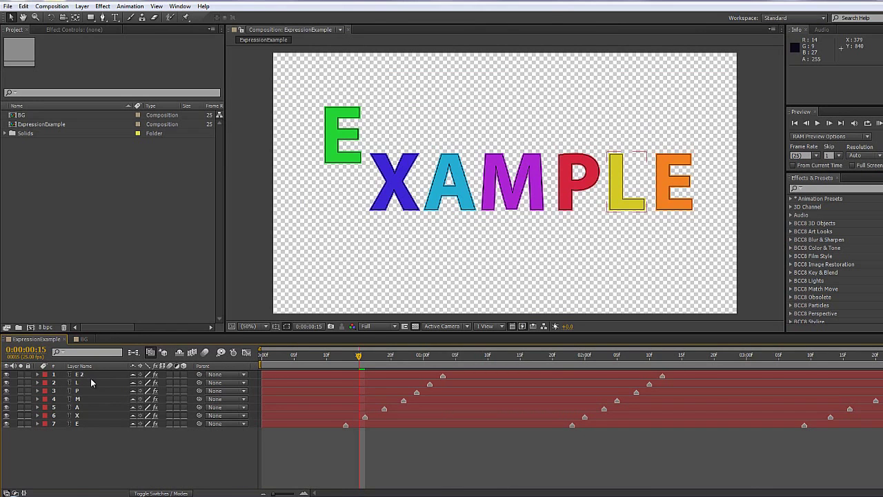
left_click(58, 398)
key("F2")
left_click(88, 339)
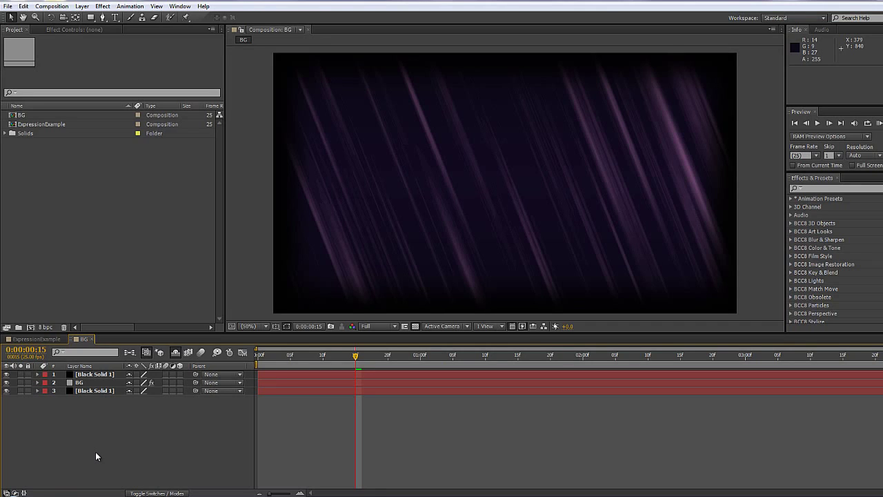
- Confirm Media & Disk Cache preferences have Enable Disk Cache on with a 50 GB maximum
left_click(24, 7)
mouse_move(73, 253)
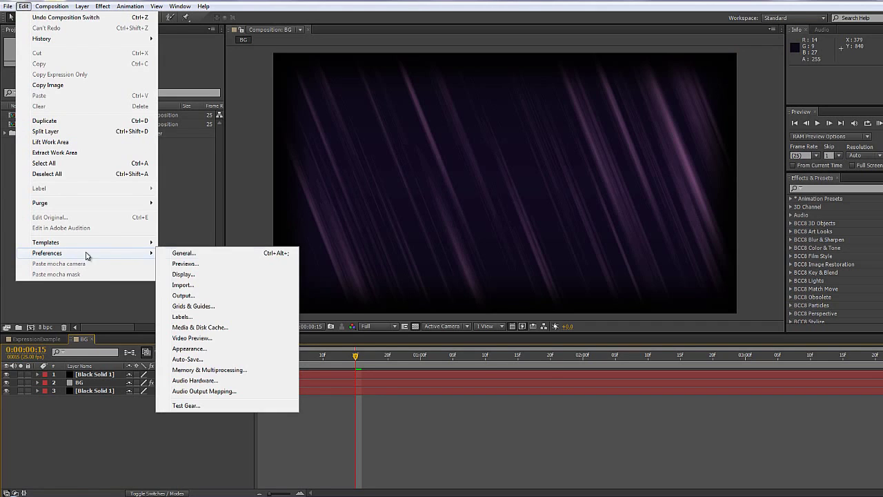
left_click(212, 327)
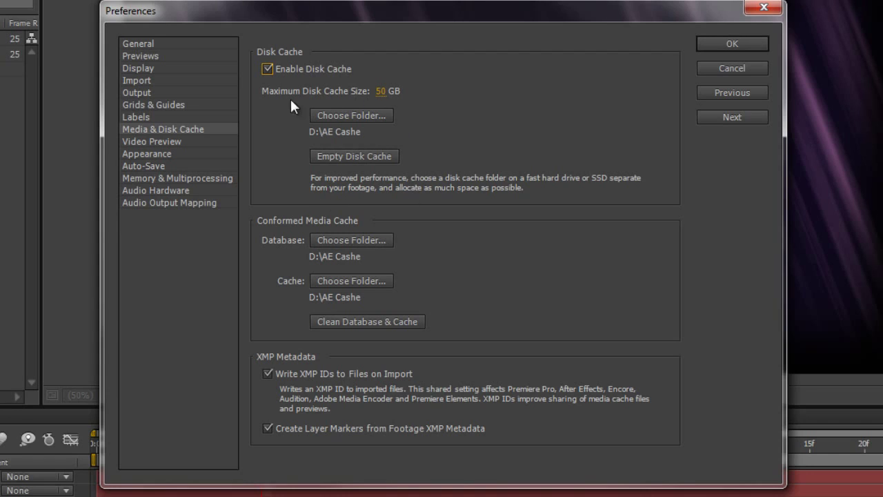
left_click(730, 45)
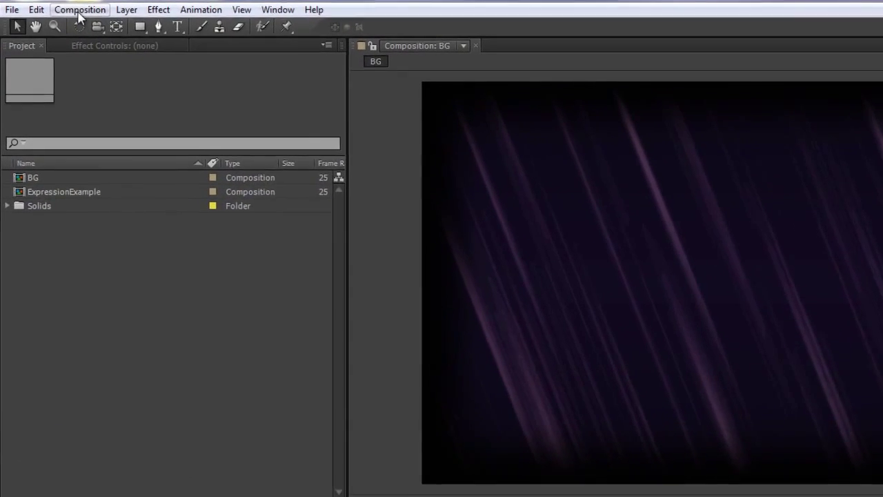
- Run Composition > Cache Work Area in Background on the BG comp
left_click(58, 8)
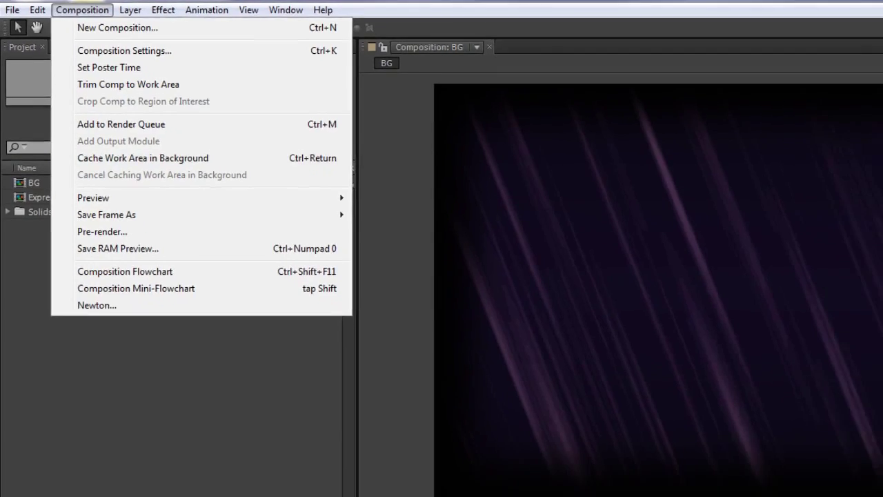
left_click(109, 177)
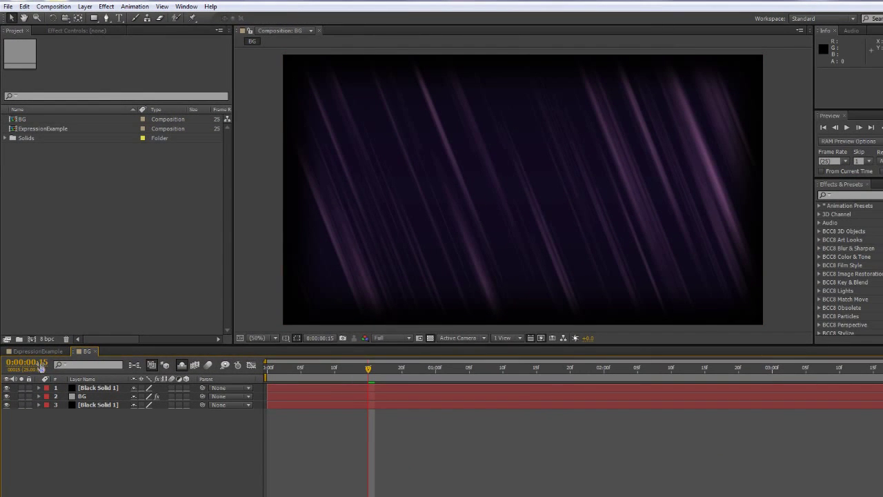
- End BG's work area at 0:00:02:00 with time 200 and N, then cache it in the background
left_click(27, 361)
type("200")
key("Return")
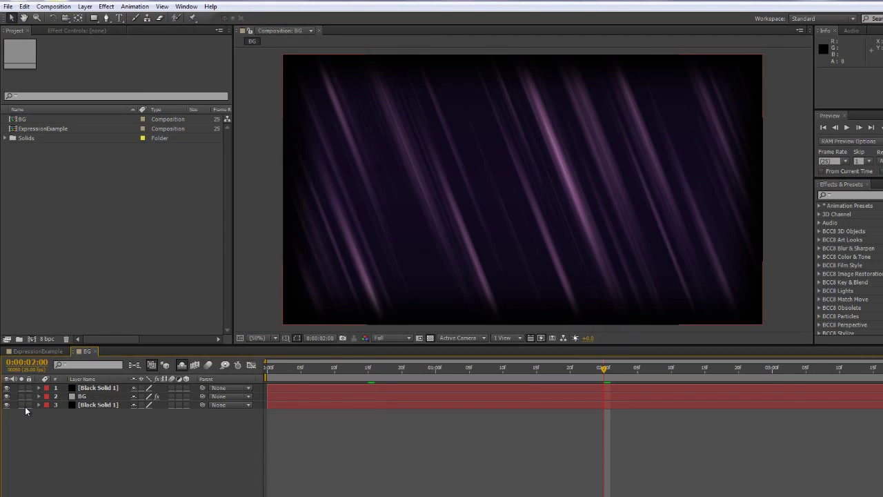
key("n")
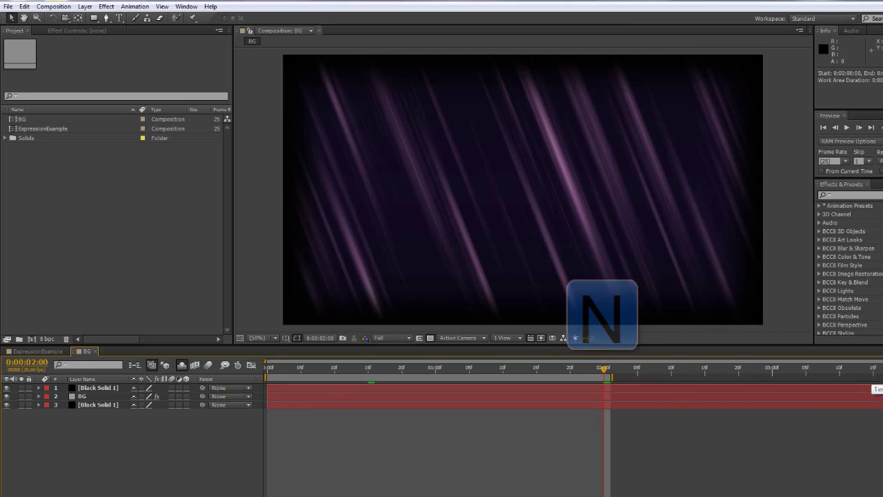
left_click(55, 7)
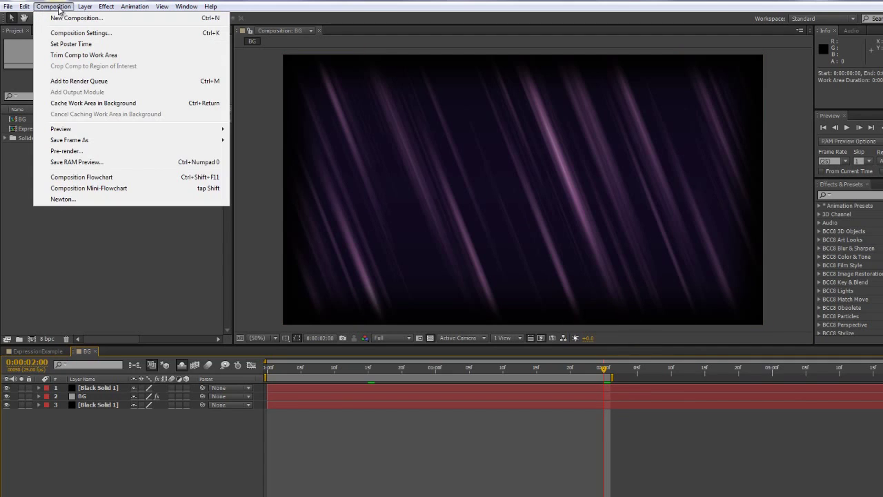
left_click(198, 105)
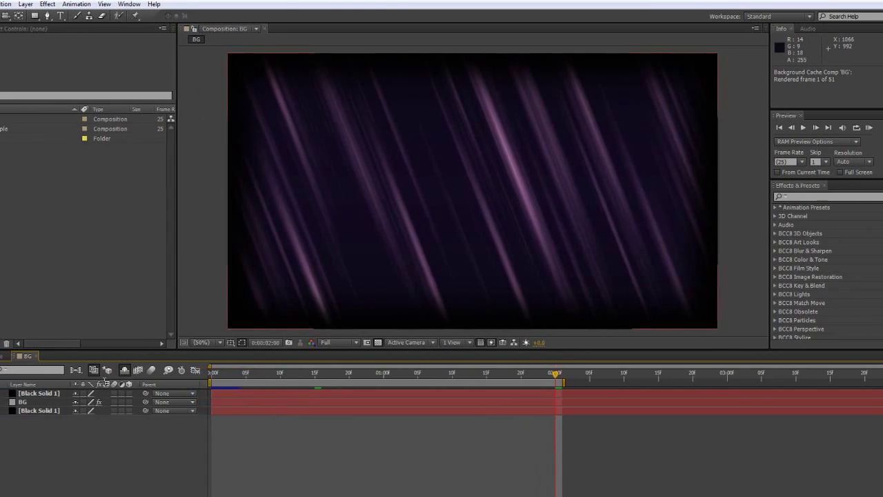
- In ExpressionExample, line up the first keyframes of the A, X, M, P, L and E 2 letter layers
left_click(26, 356)
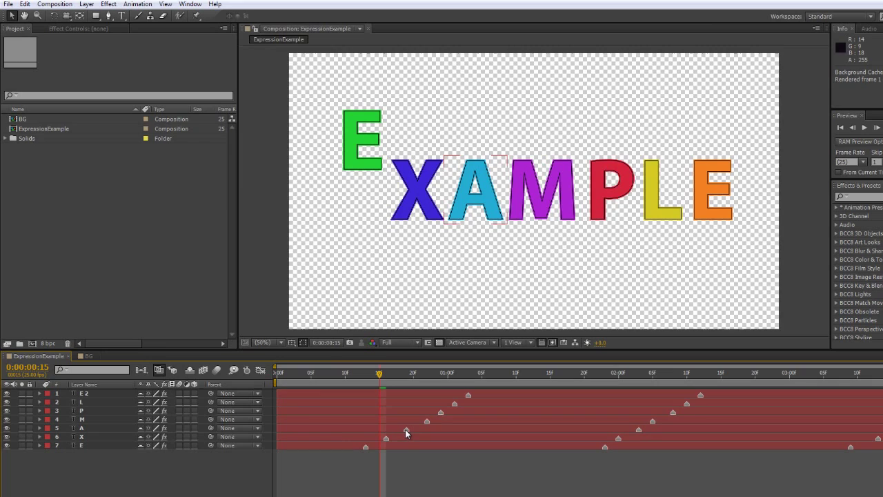
left_click_drag(406, 431, 365, 440)
left_click(370, 439)
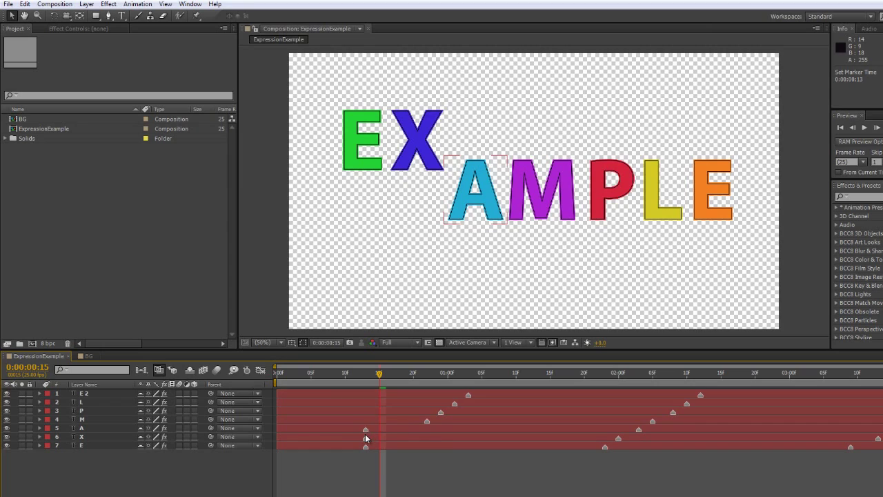
left_click(424, 421)
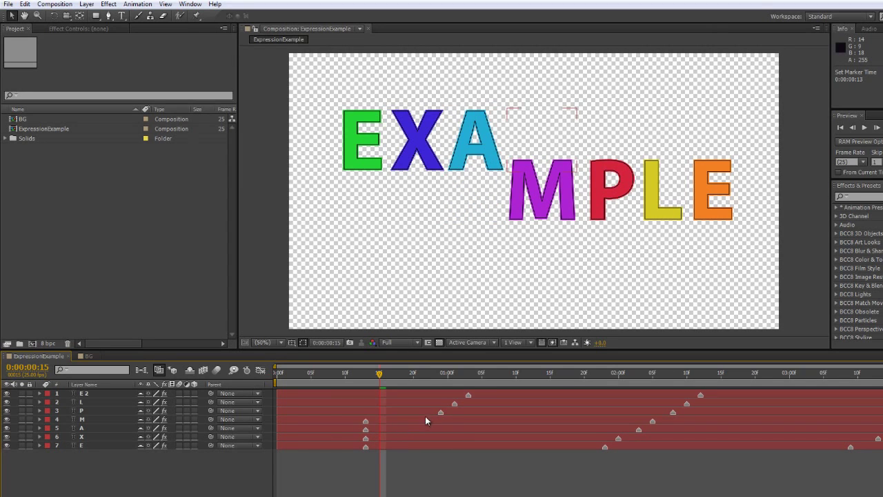
left_click(440, 414)
left_click_drag(440, 414, 367, 417)
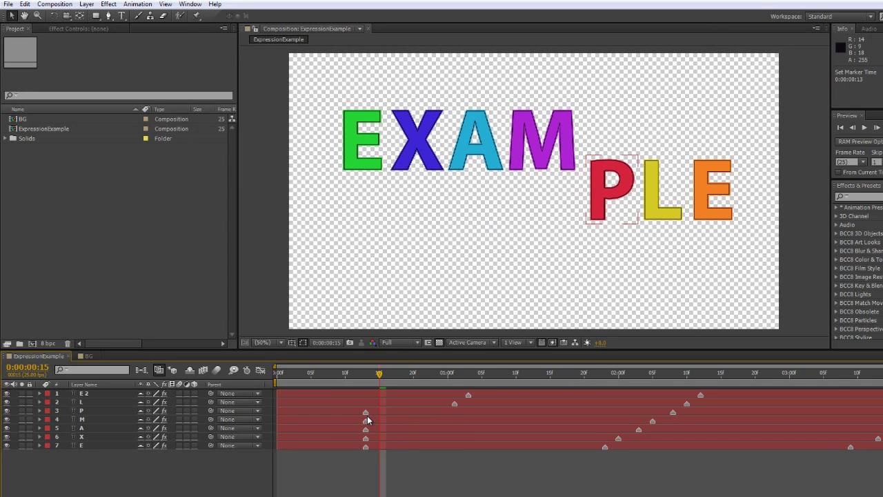
left_click_drag(456, 408, 366, 412)
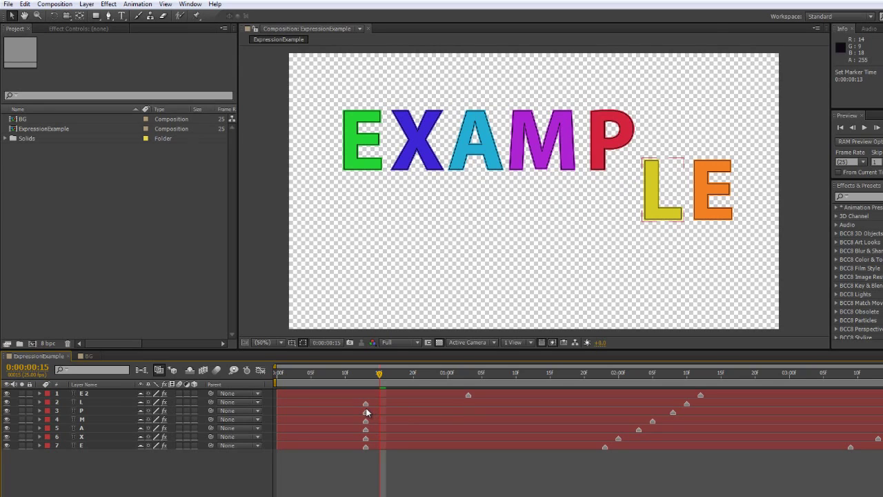
left_click_drag(469, 395, 345, 383)
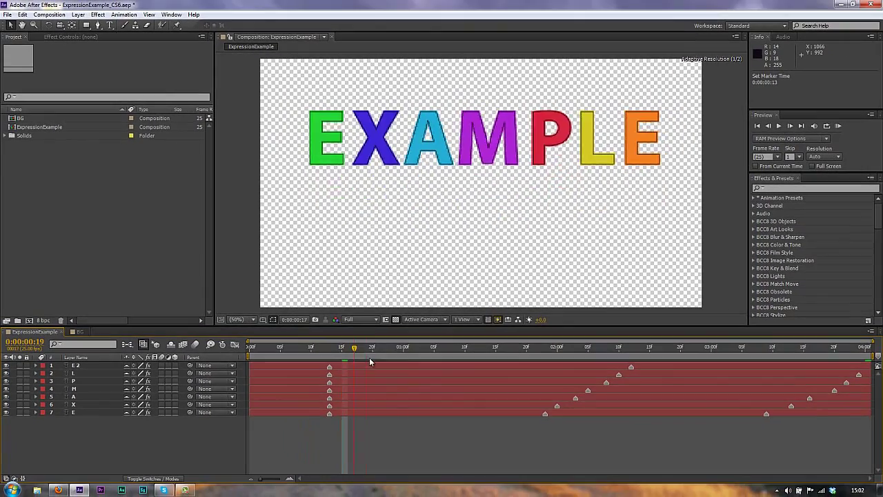
- Scrub from 0:00:00:13 to 0:00:01:17 to watch the letters rise together
left_click(365, 381)
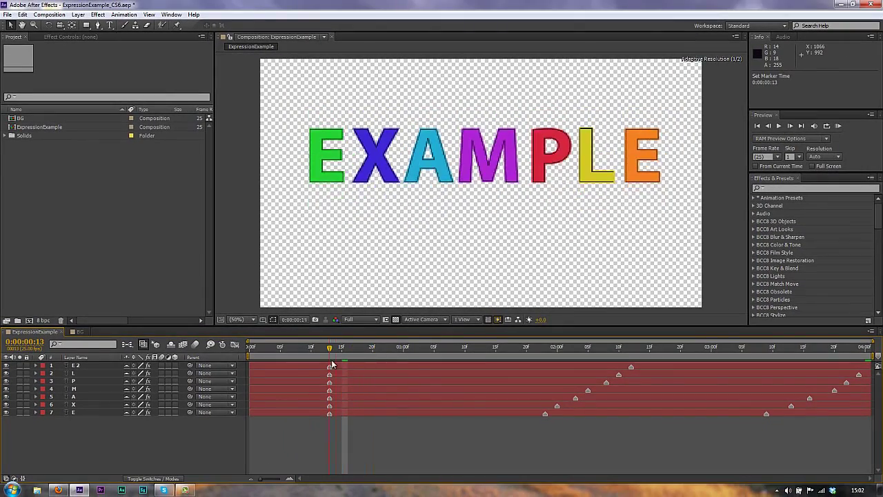
left_click_drag(334, 354, 341, 358)
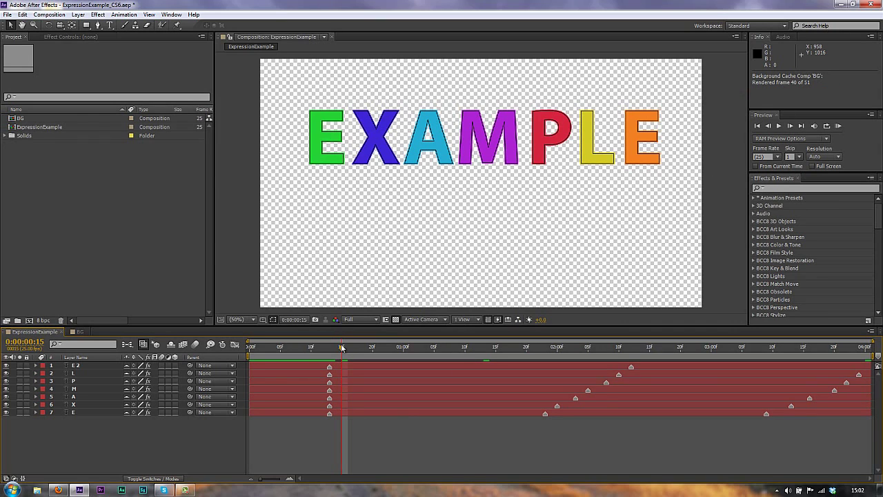
left_click_drag(343, 353, 514, 362)
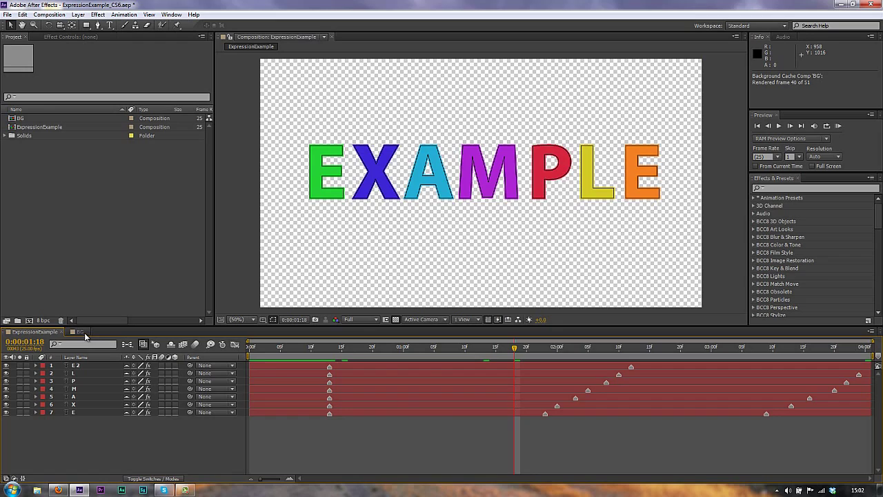
- In BG, move the playhead to 0:00:00:00 and play back the cached frames
left_click(81, 331)
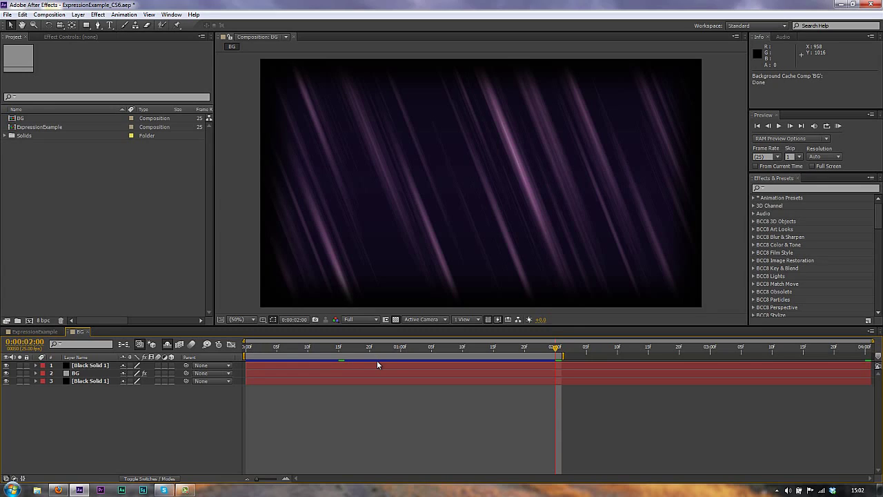
left_click_drag(555, 347, 247, 371)
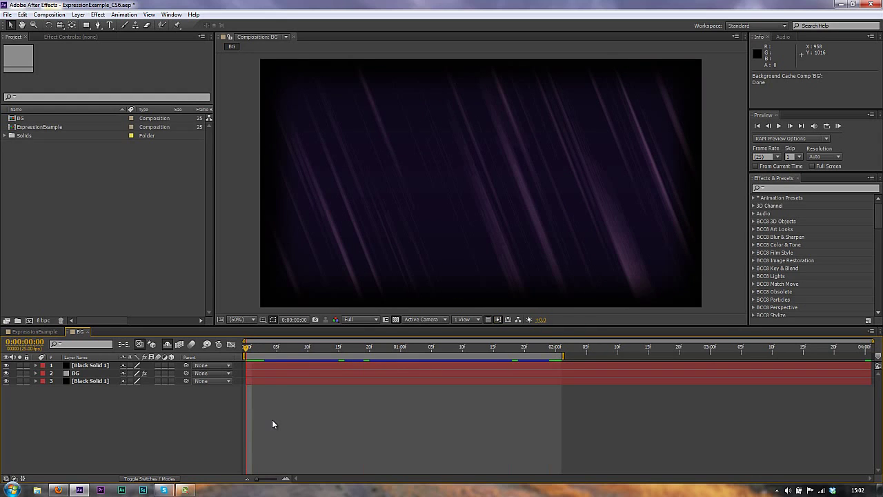
key("space")
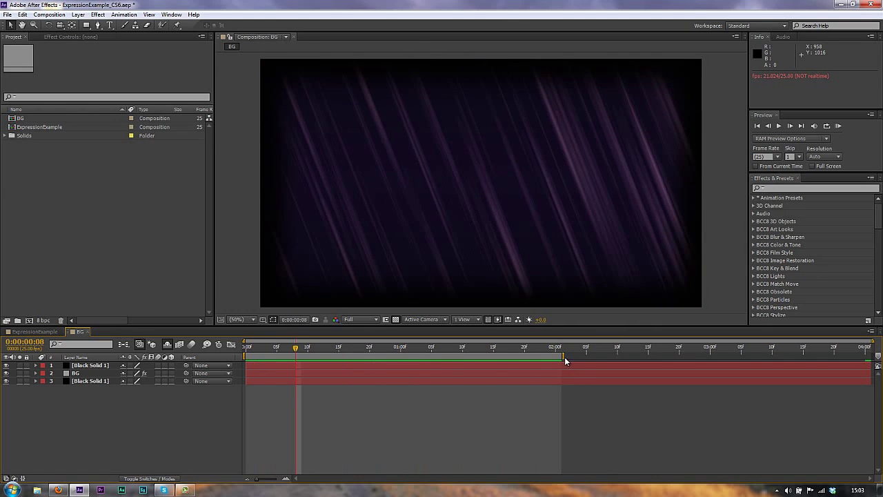
- Extend BG's work area end to about 0:00:02:10 and preview it to cache the extra frames
left_click_drag(565, 357, 619, 353)
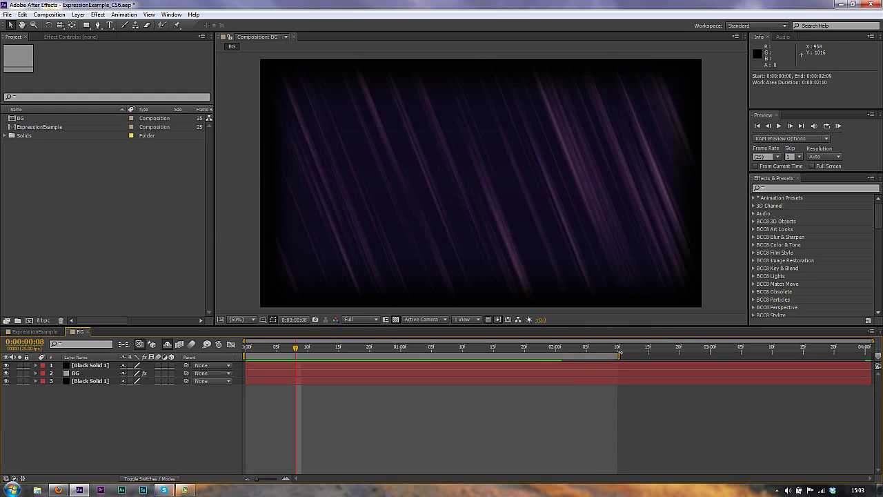
key("space")
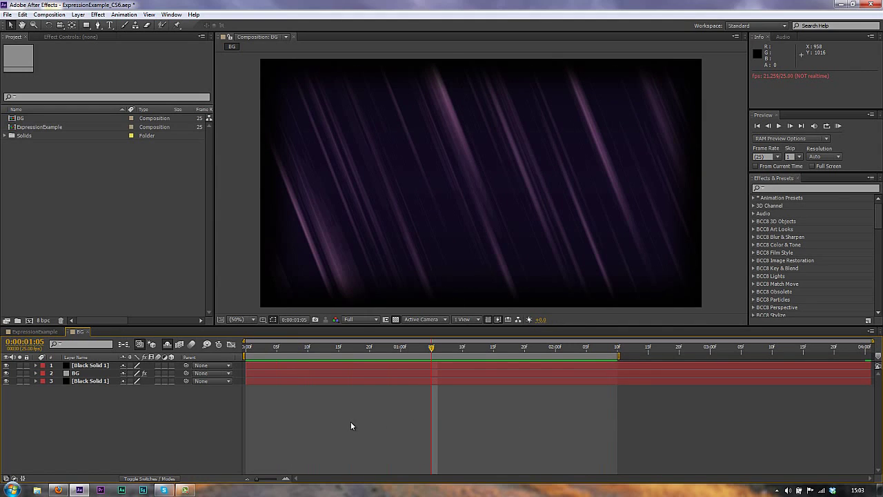
- Shift the BG and Black Solid 1 layers later, then bring BG back to frame 0 and select the bottom Black Solid 1
left_click(277, 381)
left_click(277, 373)
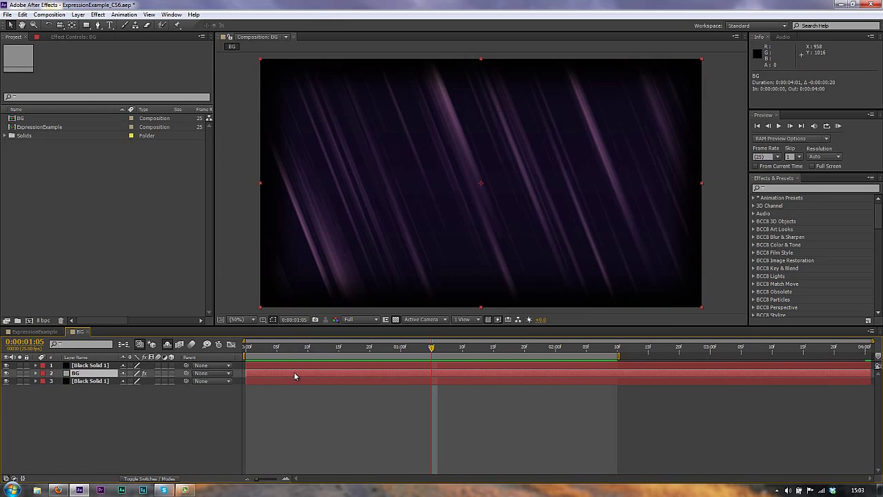
left_click_drag(295, 373, 351, 375)
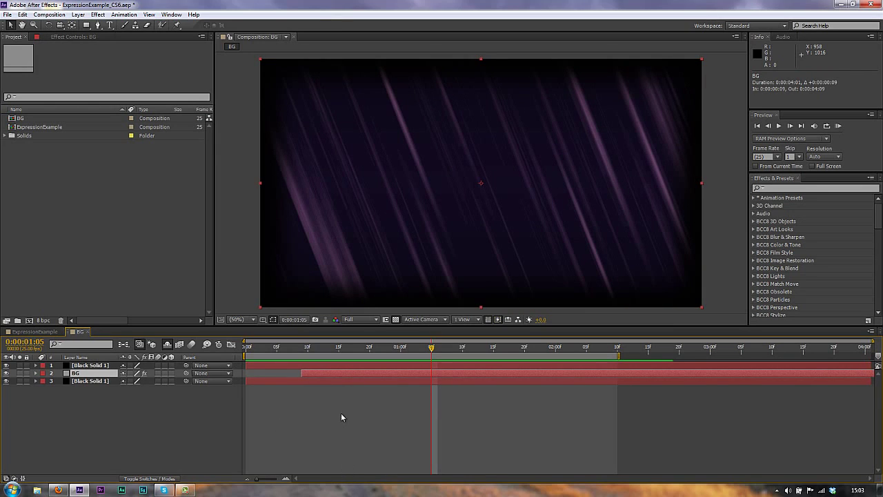
left_click_drag(302, 364, 422, 376)
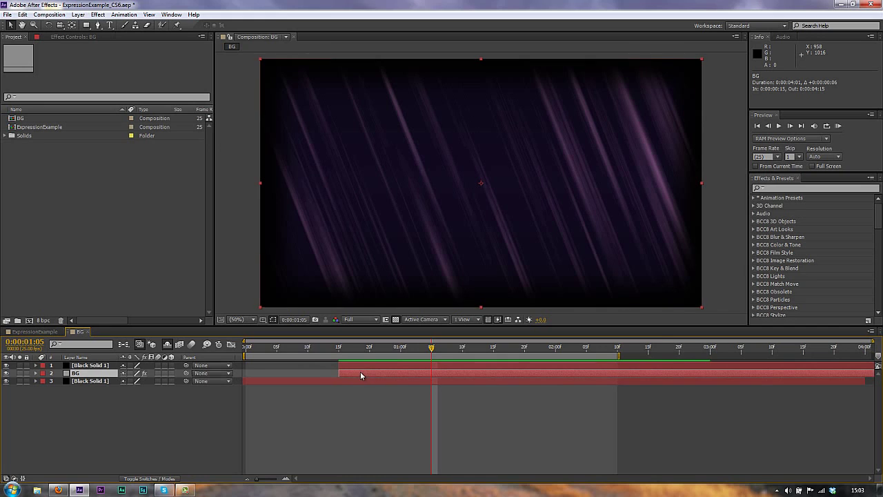
left_click_drag(644, 373, 675, 373)
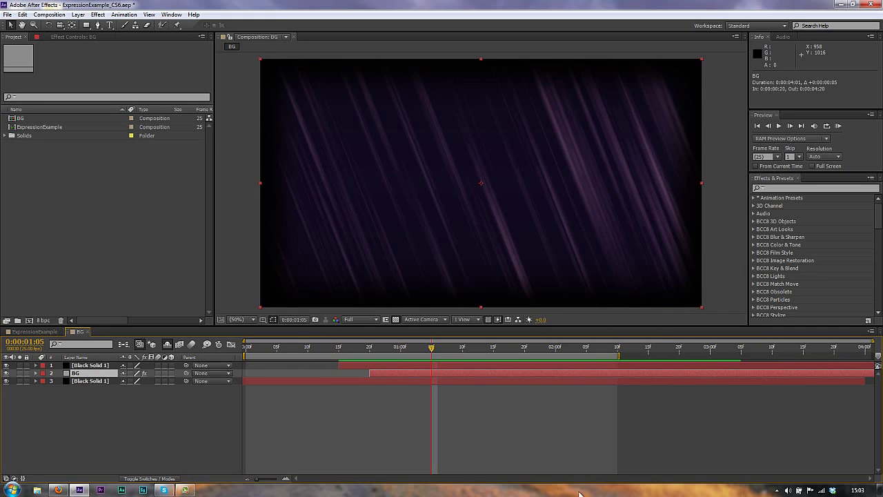
left_click_drag(378, 374, 268, 383)
left_click(265, 382)
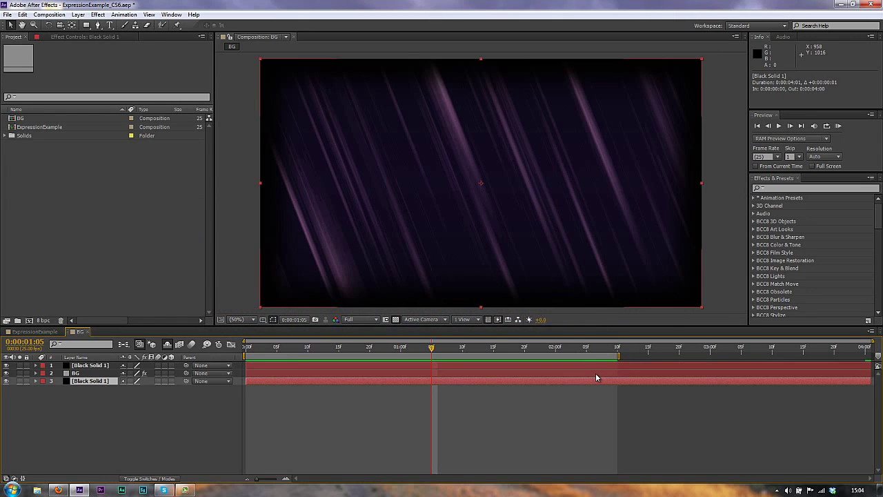
- Apply Box Blur to the BG layer with a Blur Radius of 42
left_click(595, 373)
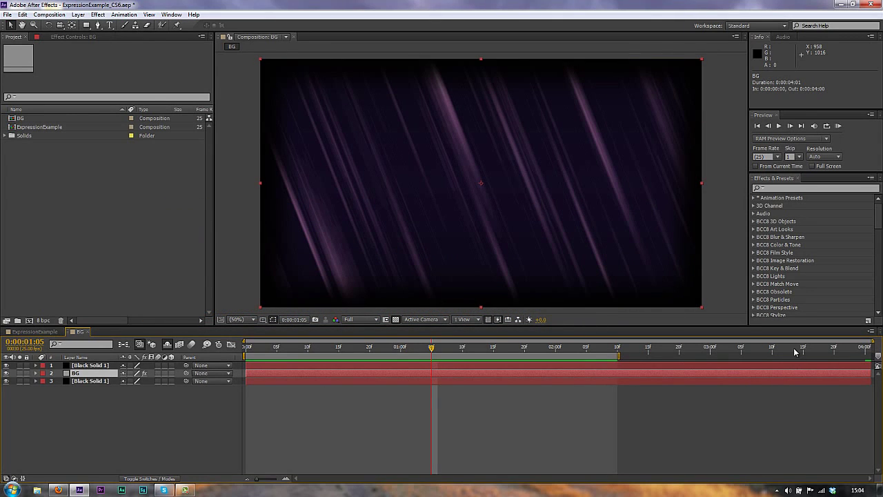
left_click(99, 15)
mouse_move(132, 221)
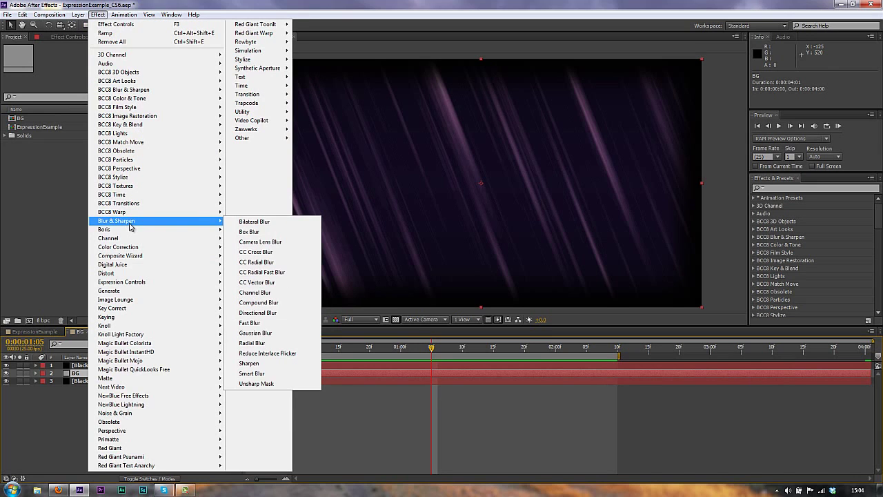
left_click(249, 232)
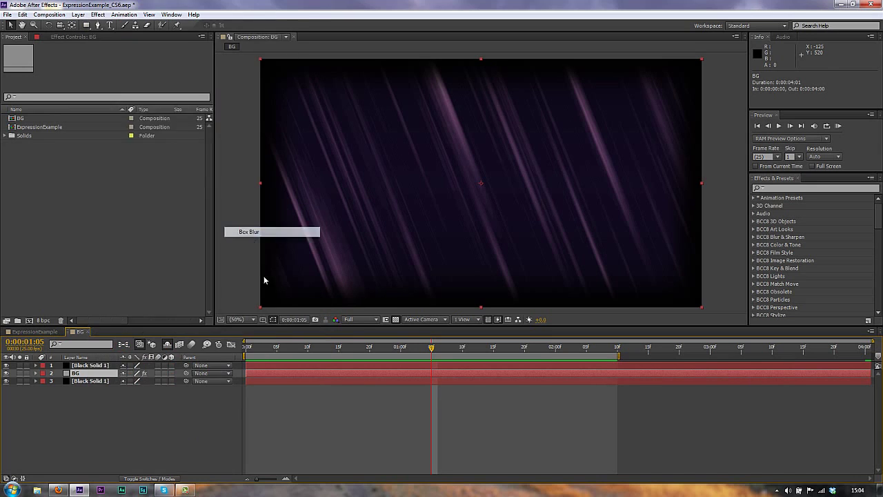
left_click_drag(117, 298, 138, 297)
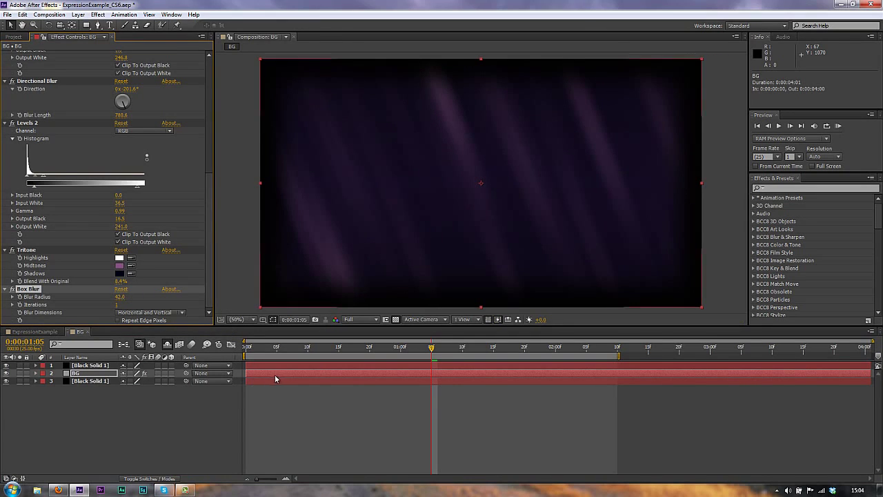
- Disable the Box Blur effect and collapse the Box Blur and Tritone properties
left_click(312, 373)
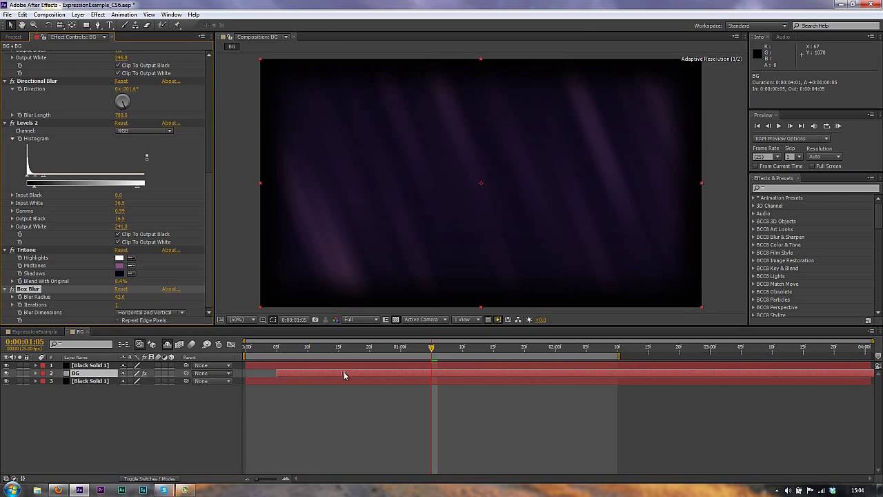
left_click(11, 289)
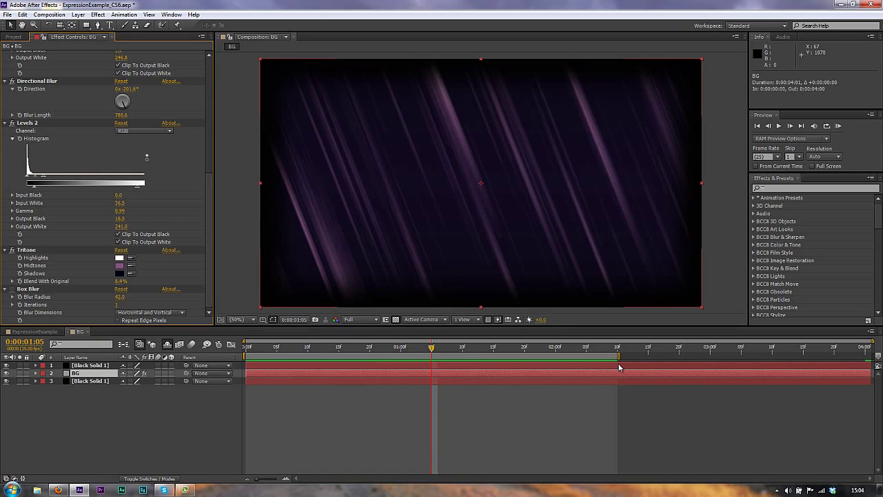
left_click(5, 289)
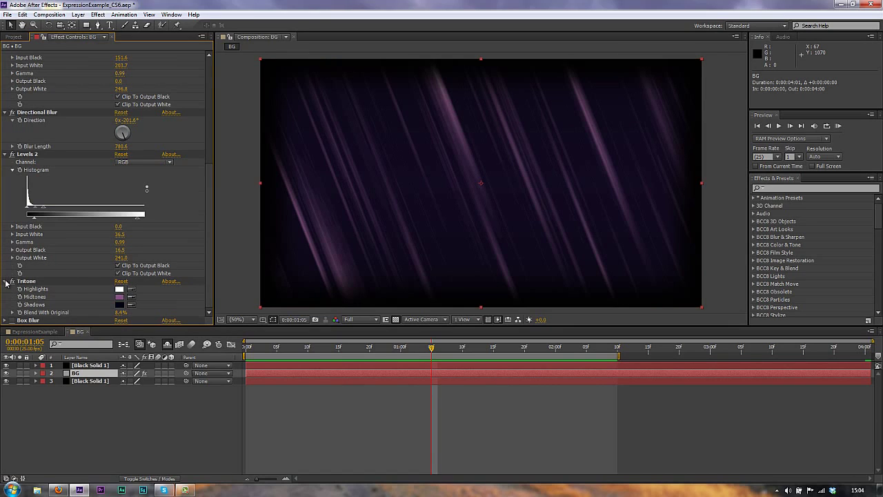
left_click(5, 281)
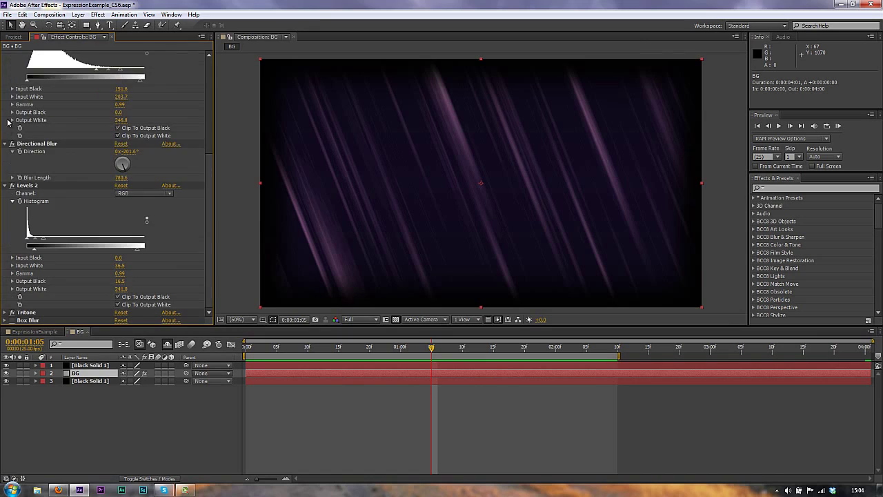
- Drag the BG comp from the Project panel below the EXAMPLE letter layers in ExpressionExample and RAM preview it
left_click(24, 332)
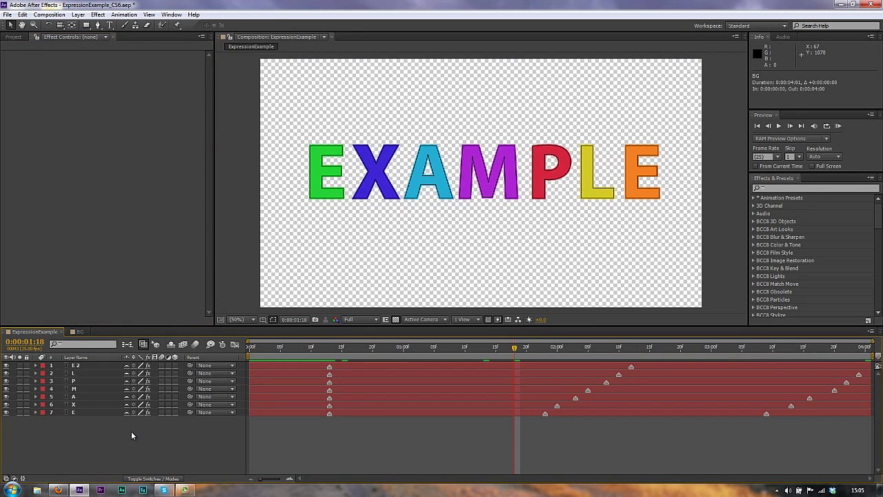
left_click(13, 37)
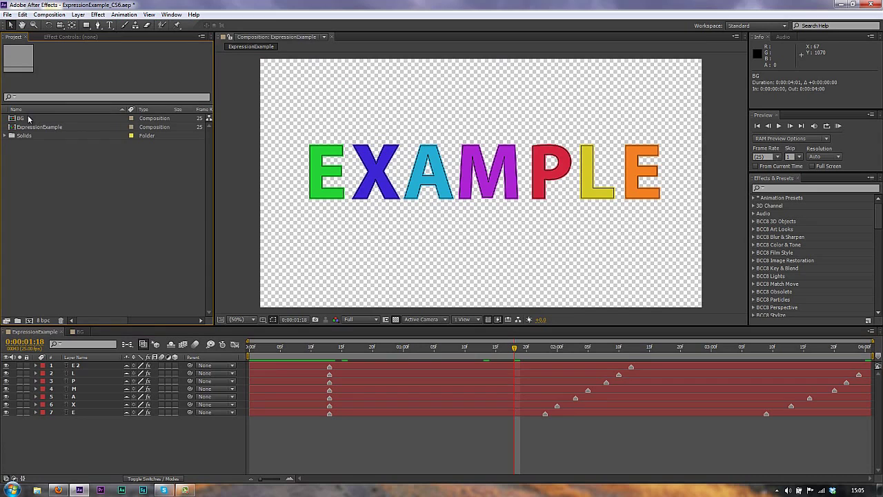
left_click_drag(29, 119, 41, 424)
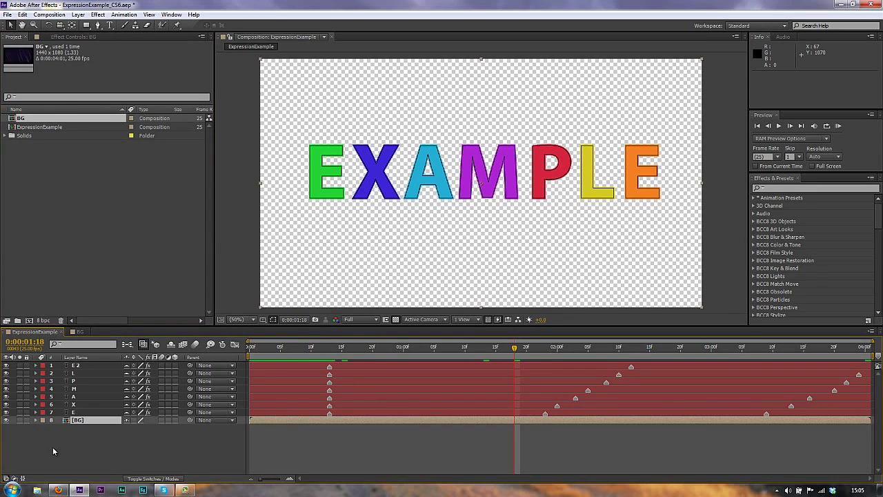
key("KP_0")
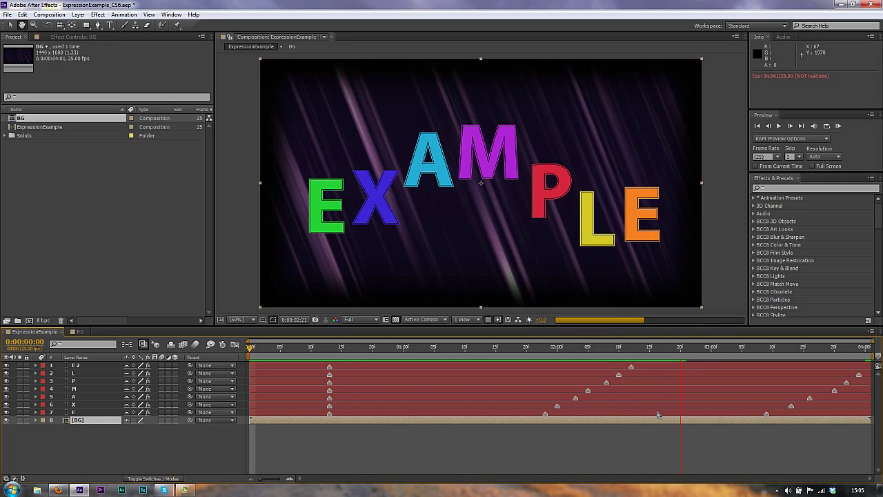
left_click(646, 434)
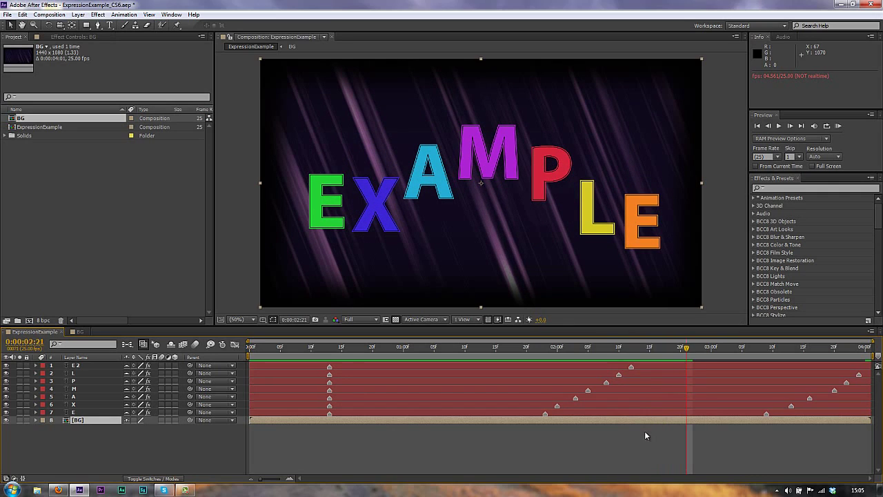
- Open the BG composition and extend its work area end to 0:00:04:00
double_click(492, 419)
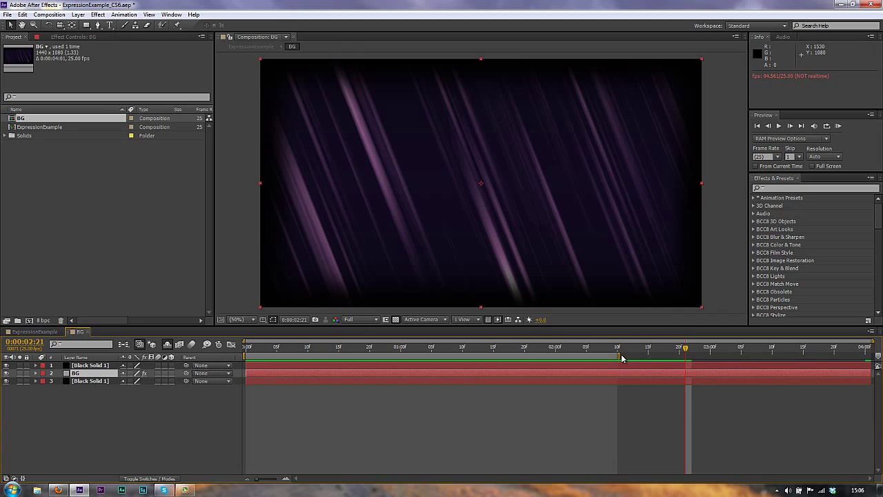
left_click_drag(621, 357, 874, 365)
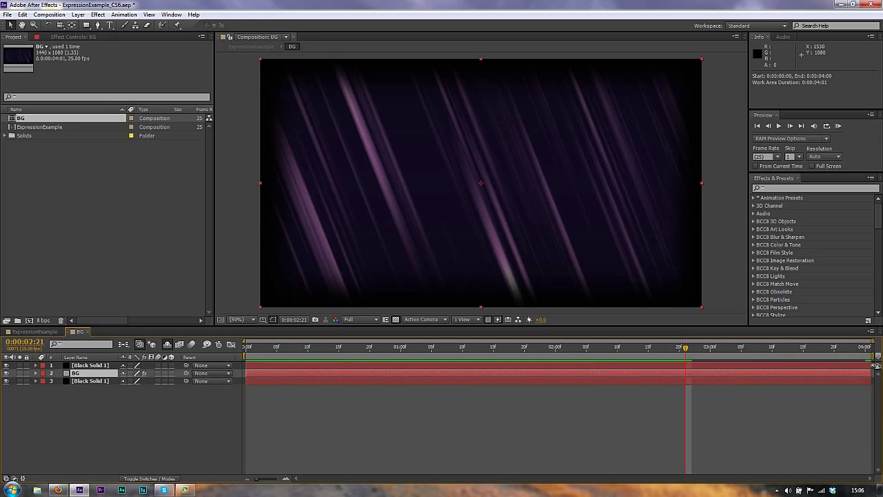
- Solo the vignette layer on its own, then bring the BG streaks layer back into view
left_click(21, 373)
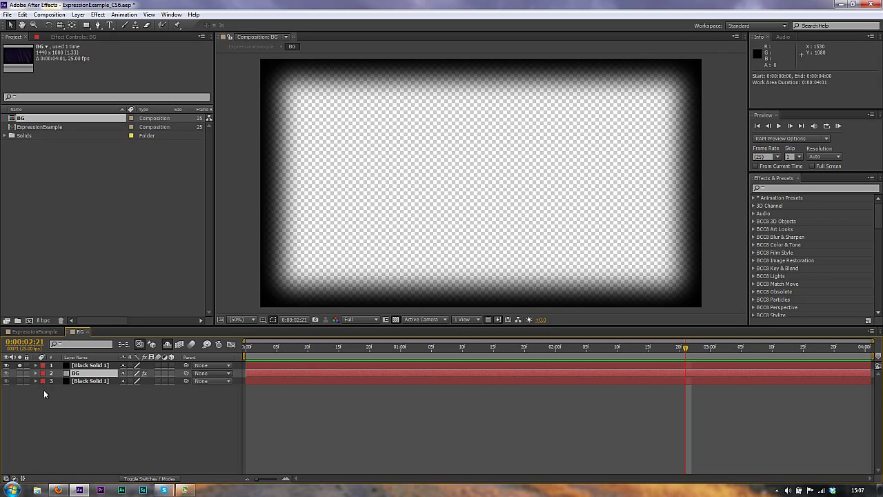
left_click(76, 371)
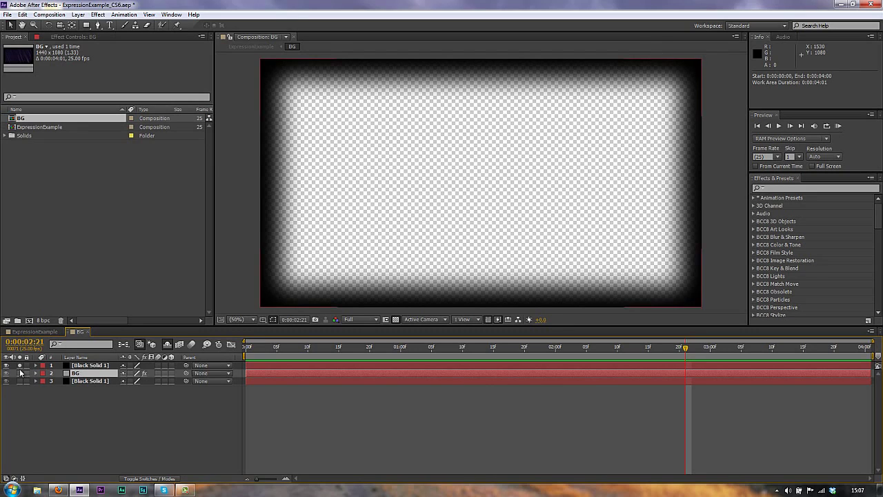
left_click(20, 373)
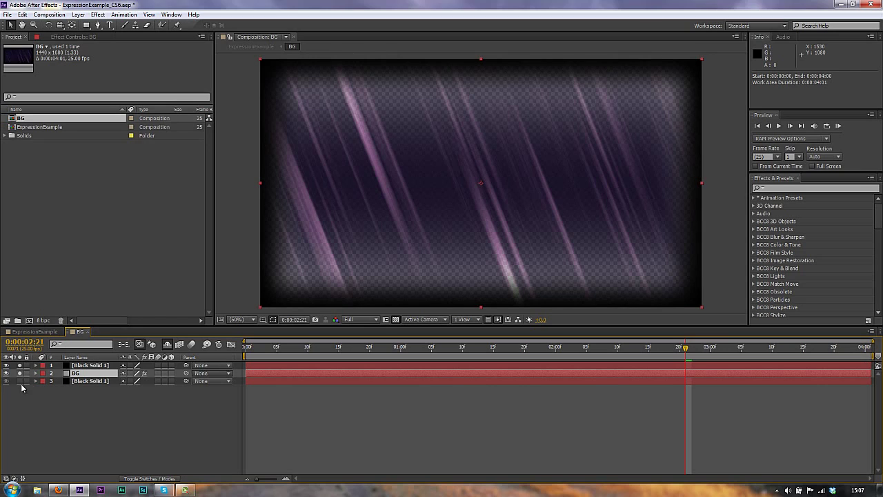
- Toggle Solo on the bottom Black Solid and BG layers to test the cache, then restore all layers and bring up the Composition menu
left_click(20, 381)
left_click(20, 374)
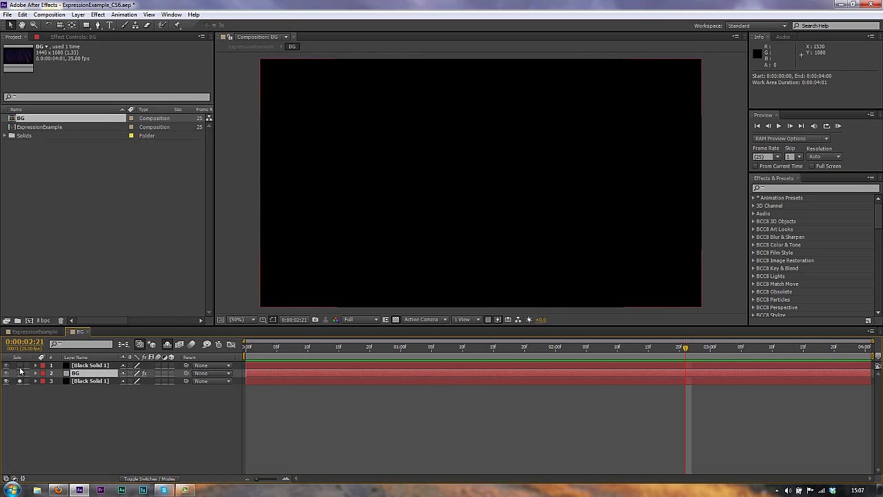
left_click(20, 380)
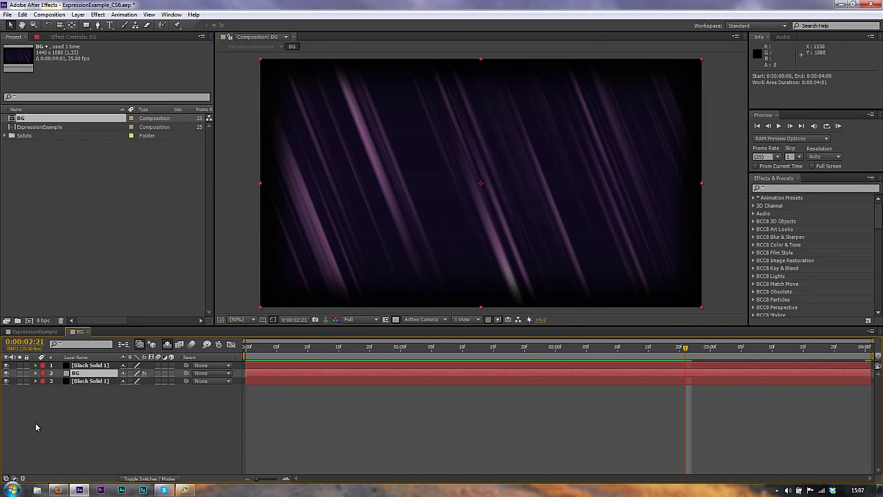
left_click(49, 14)
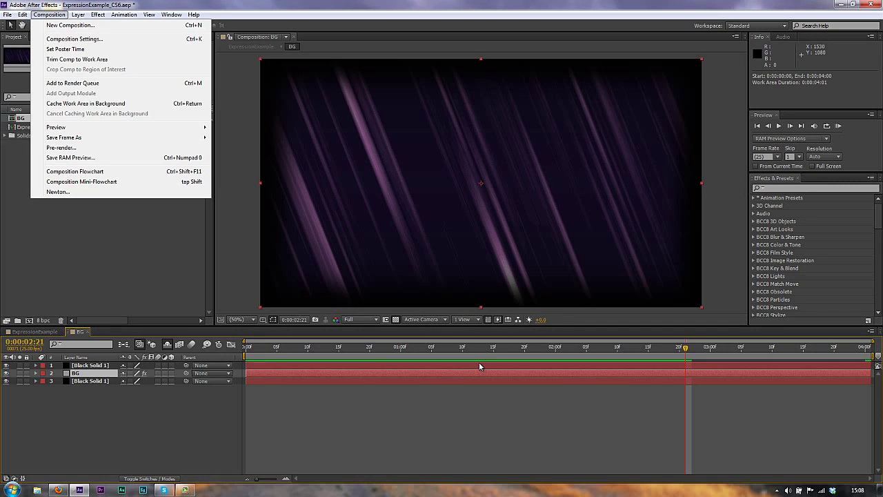
- Dismiss the Composition menu unused, then select and deselect the BG layer
left_click(471, 398)
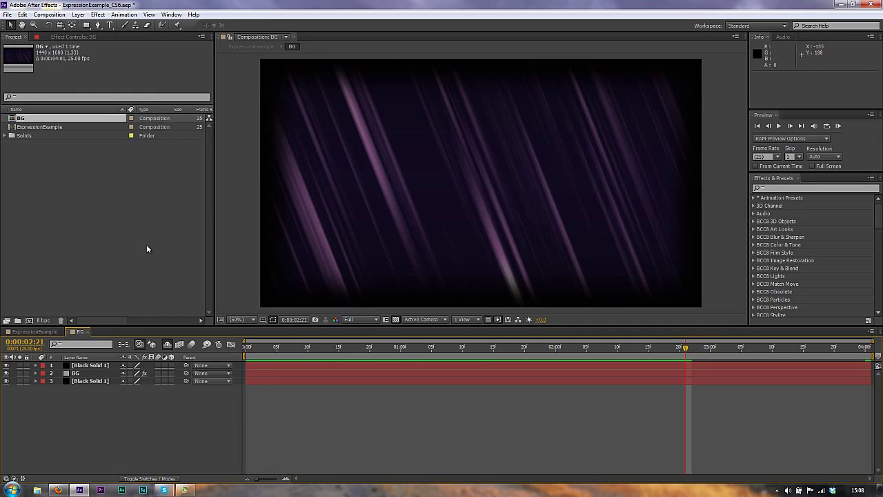
left_click(74, 374)
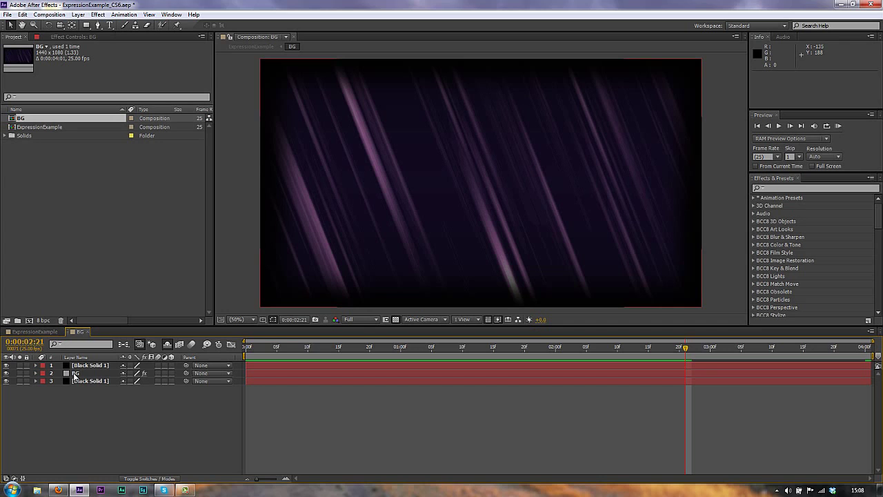
left_click(125, 391)
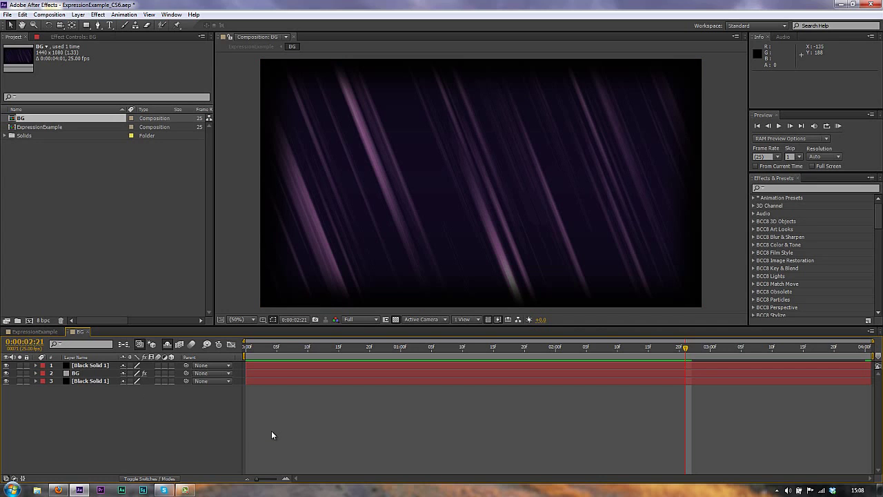